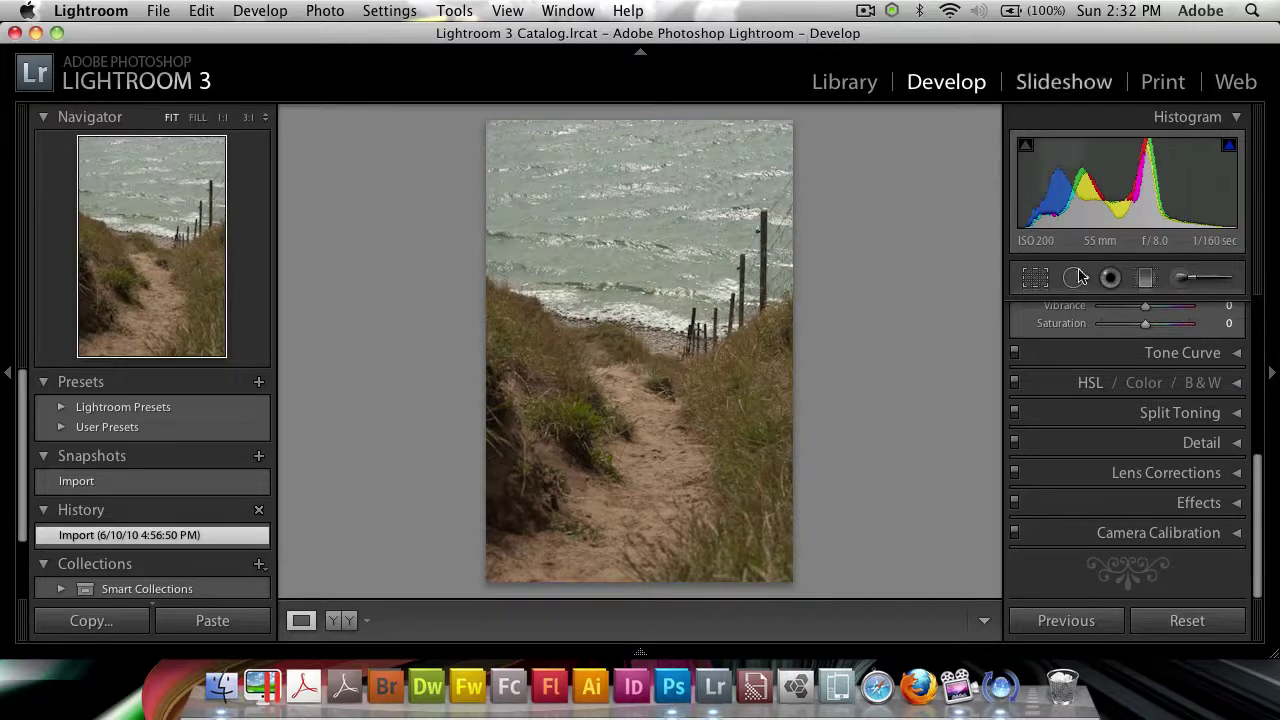
Set Temp 6091, Tint -7, Recovery 75, Blacks 15, Contrast +59 and Exposure +0.20.
{"action": "left_click_drag", "start_coordinate": [1257, 504], "coordinate": [1257, 345]}
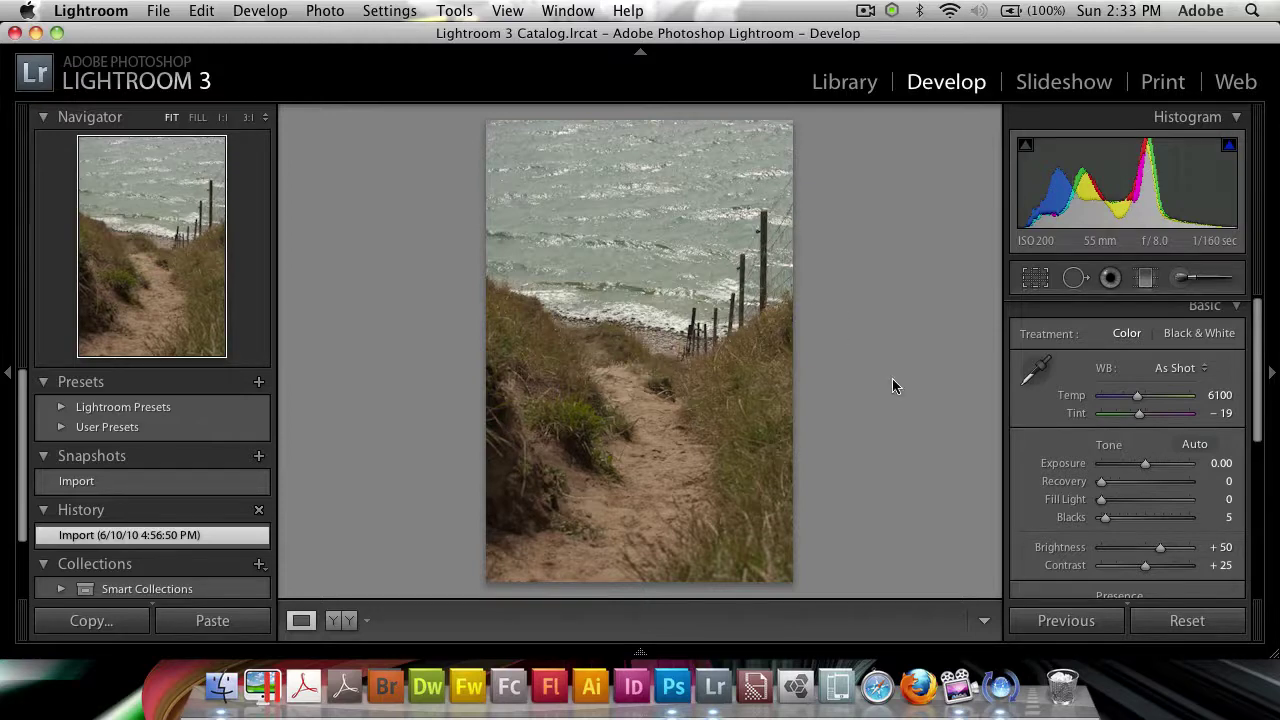
{"action": "mouse_move", "coordinate": [1139, 413]}
{"action": "left_mouse_down"}
{"action": "mouse_move", "coordinate": [1148, 400]}
{"action": "mouse_move", "coordinate": [1140, 414]}
{"action": "left_mouse_up"}
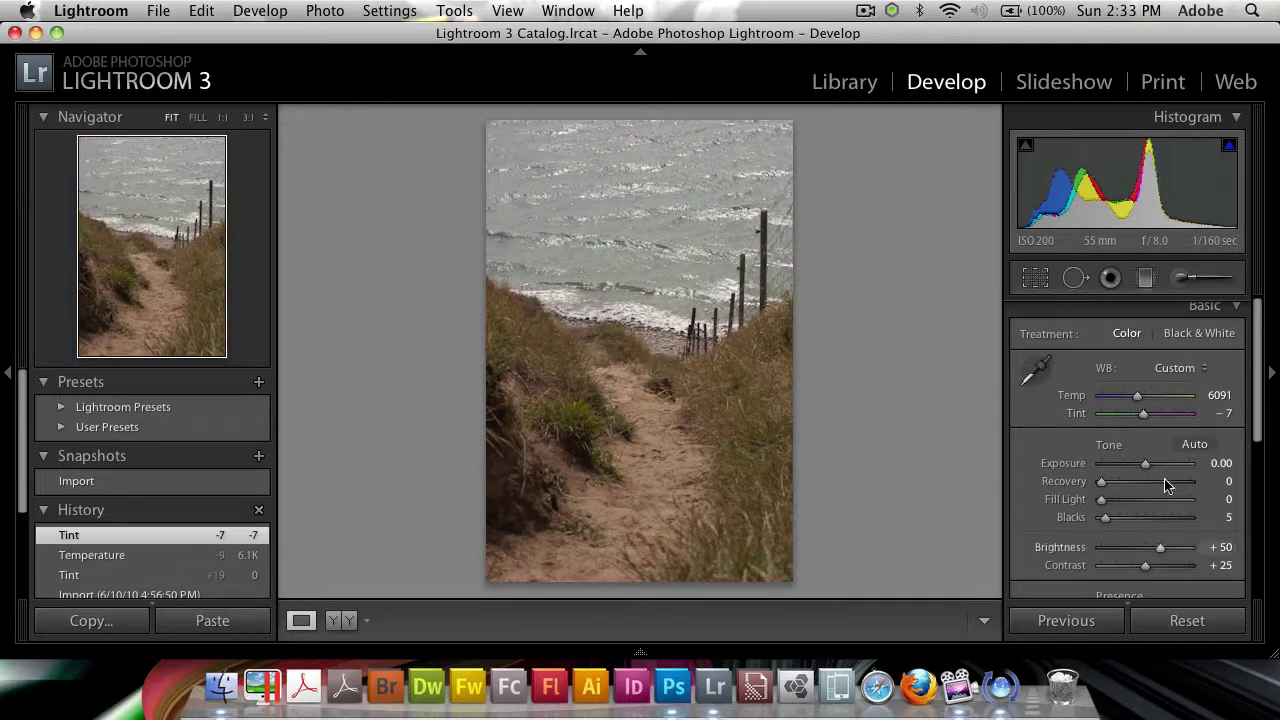
{"action": "mouse_move", "coordinate": [1105, 518]}
{"action": "left_mouse_down"}
{"action": "mouse_move", "coordinate": [1115, 527]}
{"action": "mouse_move", "coordinate": [1101, 500]}
{"action": "mouse_move", "coordinate": [1149, 464]}
{"action": "mouse_move", "coordinate": [1128, 483]}
{"action": "mouse_move", "coordinate": [1163, 485]}
{"action": "left_mouse_up"}
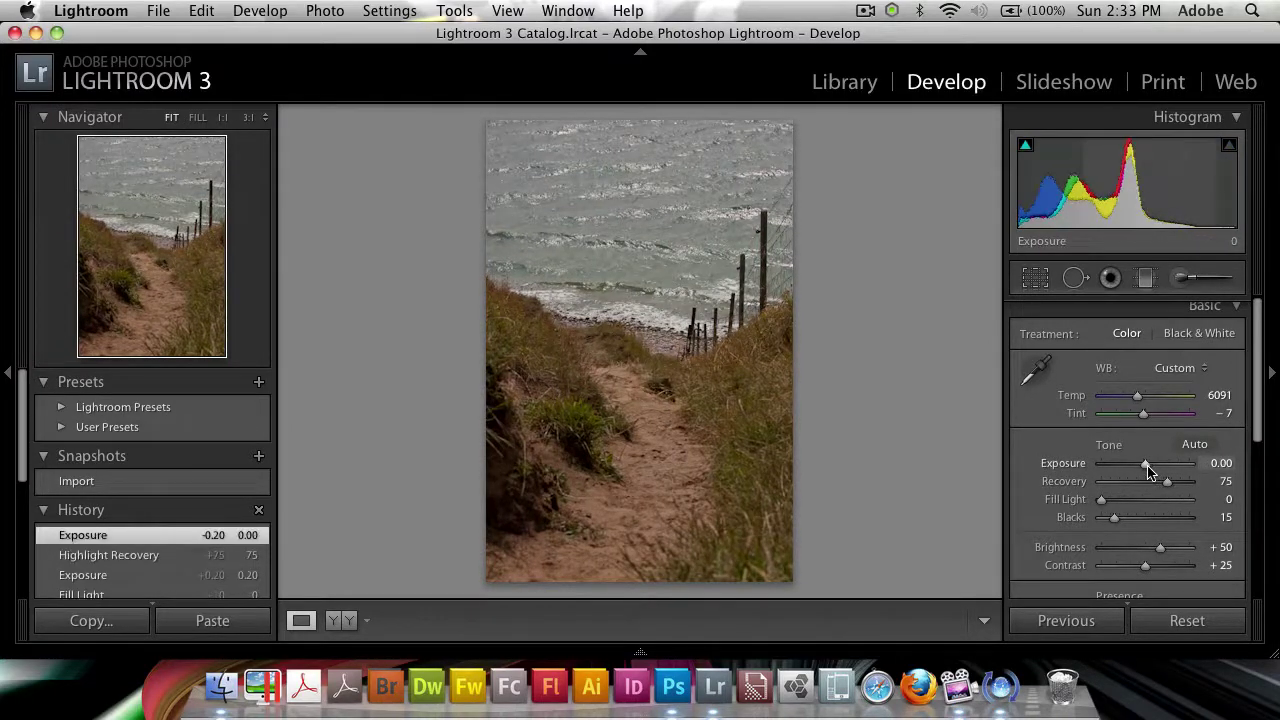
{"action": "left_click_drag", "start_coordinate": [1145, 565], "coordinate": [1167, 572]}
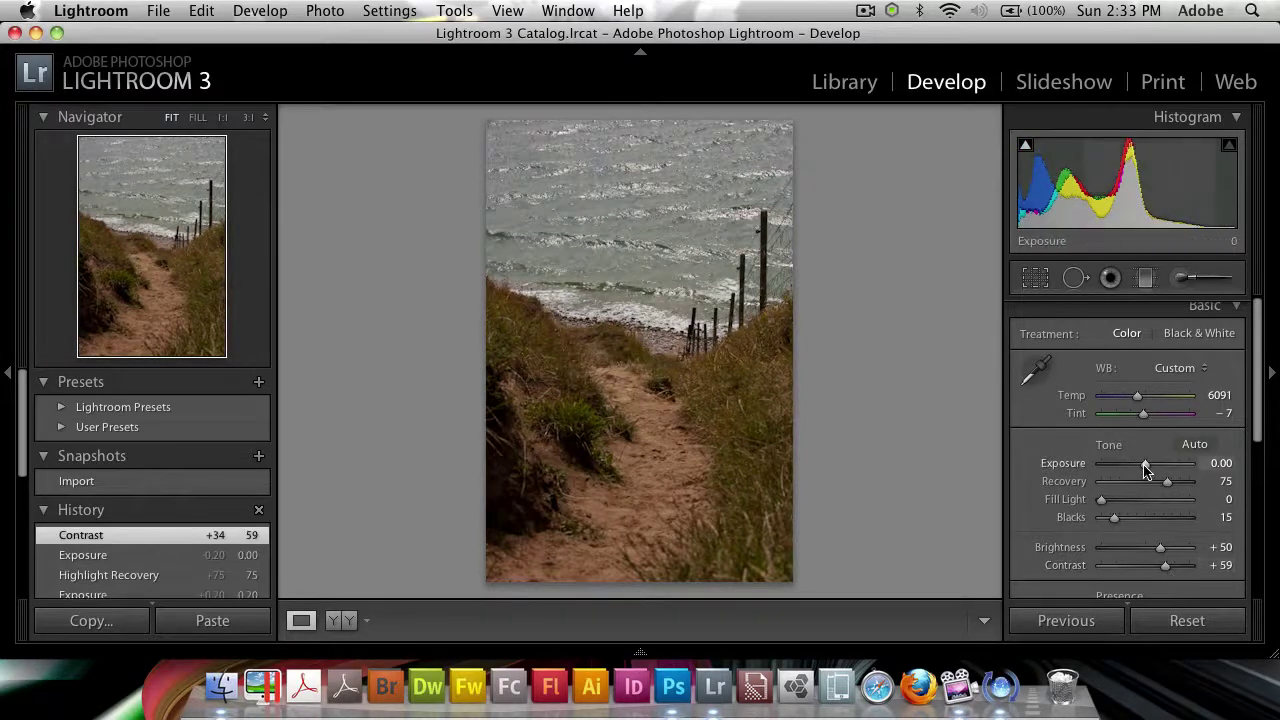
{"action": "left_click_drag", "start_coordinate": [1144, 465], "coordinate": [1147, 466]}
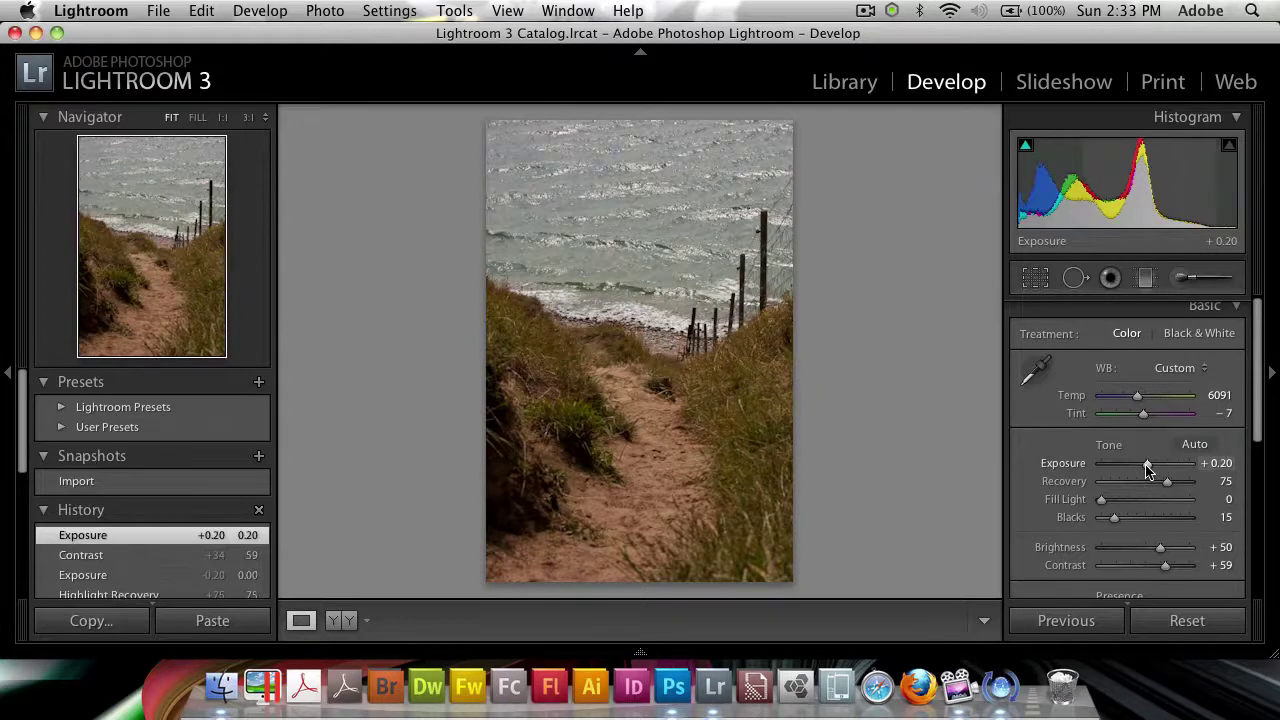
In the Presence section, raise Clarity to +48 and Vibrance to +23.
{"action": "scroll", "coordinate": [1100, 440], "scroll_direction": "down", "scroll_amount": 3}
{"action": "left_click_drag", "start_coordinate": [1146, 498], "coordinate": [1160, 507]}
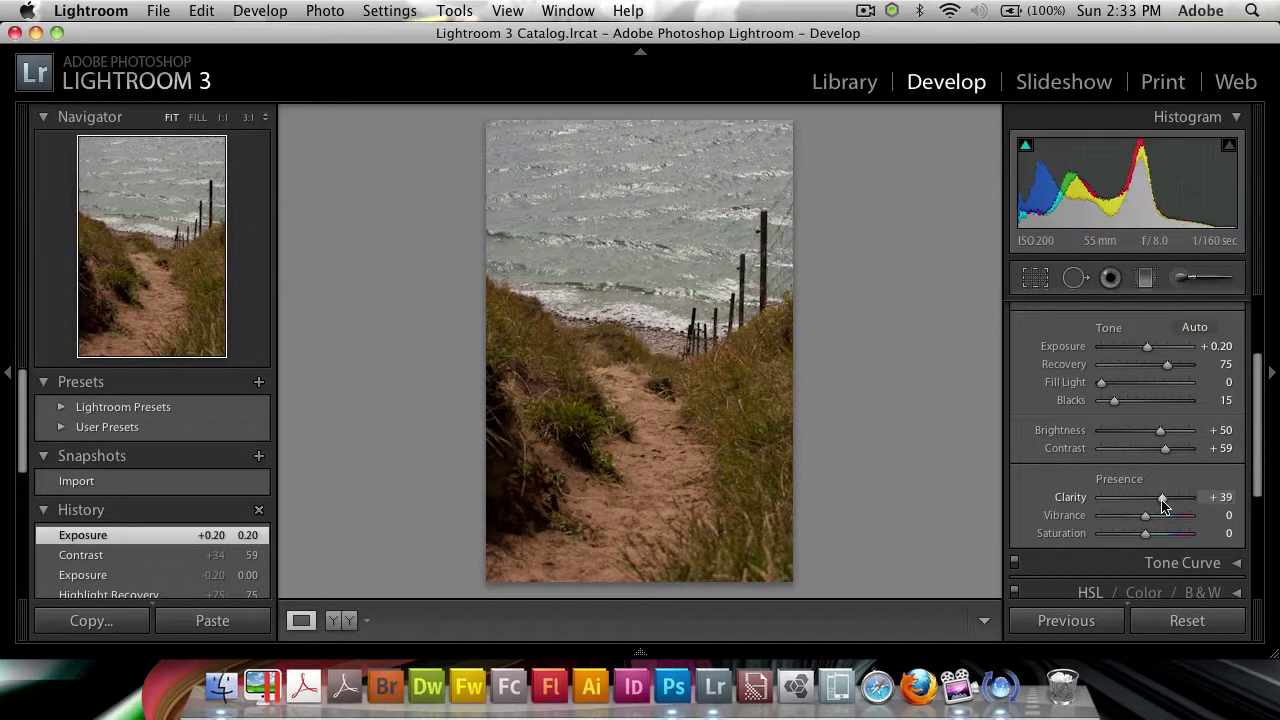
{"action": "mouse_move", "coordinate": [1158, 507]}
{"action": "left_mouse_down"}
{"action": "mouse_move", "coordinate": [1166, 500]}
{"action": "mouse_move", "coordinate": [1156, 521]}
{"action": "left_mouse_up"}
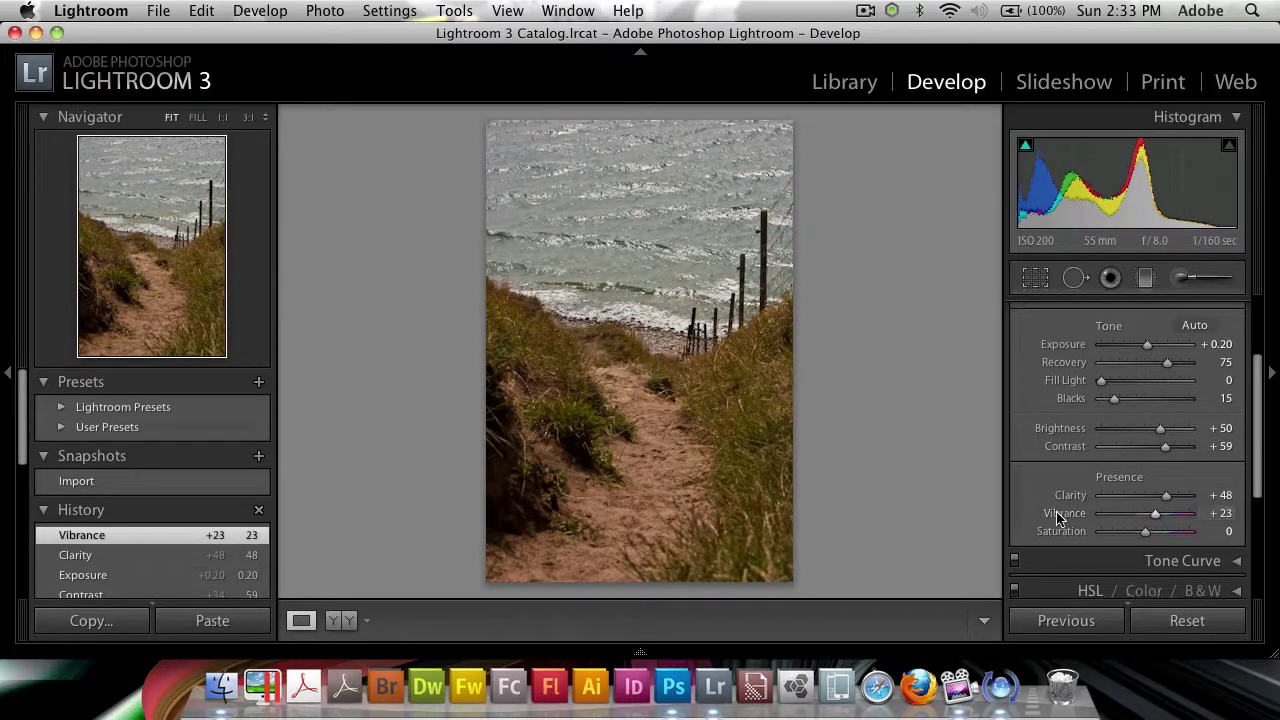
{"action": "scroll", "coordinate": [1058, 515], "scroll_direction": "down", "scroll_amount": 2}
{"action": "scroll", "coordinate": [1051, 491], "scroll_direction": "down", "scroll_amount": 2}
{"action": "scroll", "coordinate": [1051, 491], "scroll_direction": "down", "scroll_amount": 2}
{"action": "scroll", "coordinate": [1048, 495], "scroll_direction": "up", "scroll_amount": 10}
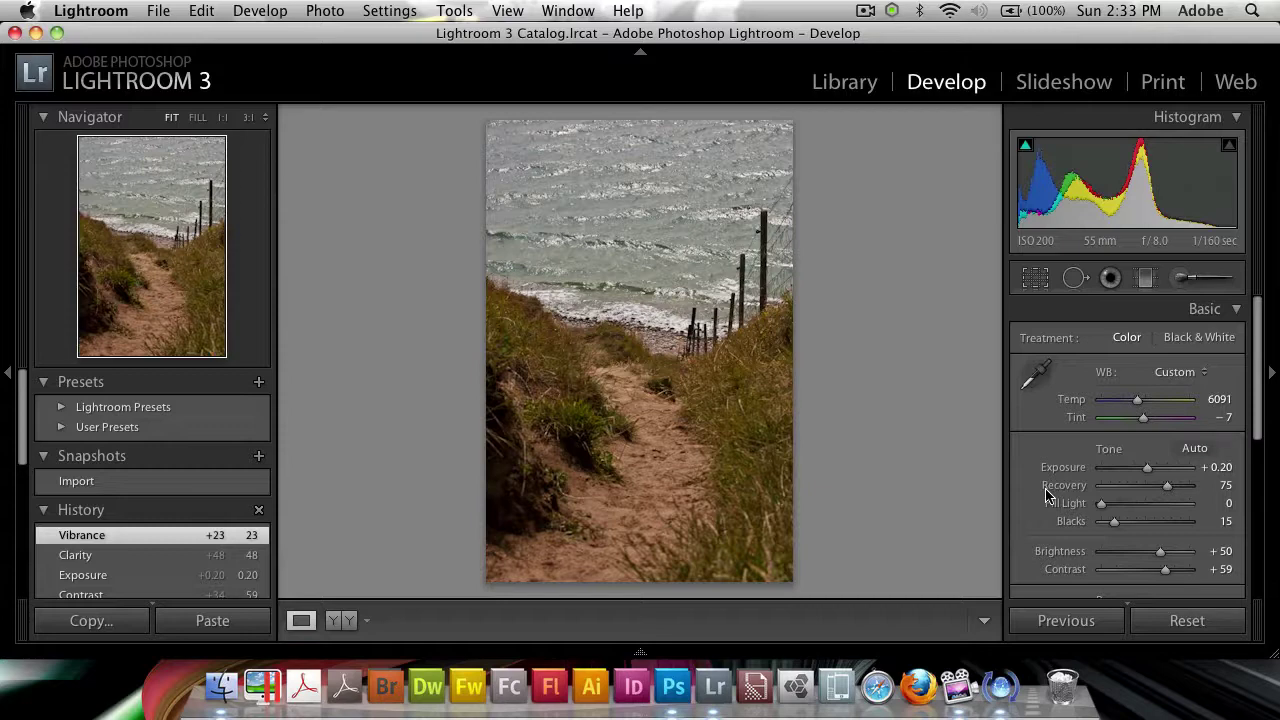
Begin a new develop preset 'Landskapsfix' stored in the User Presets folder.
{"action": "left_click", "coordinate": [258, 385]}
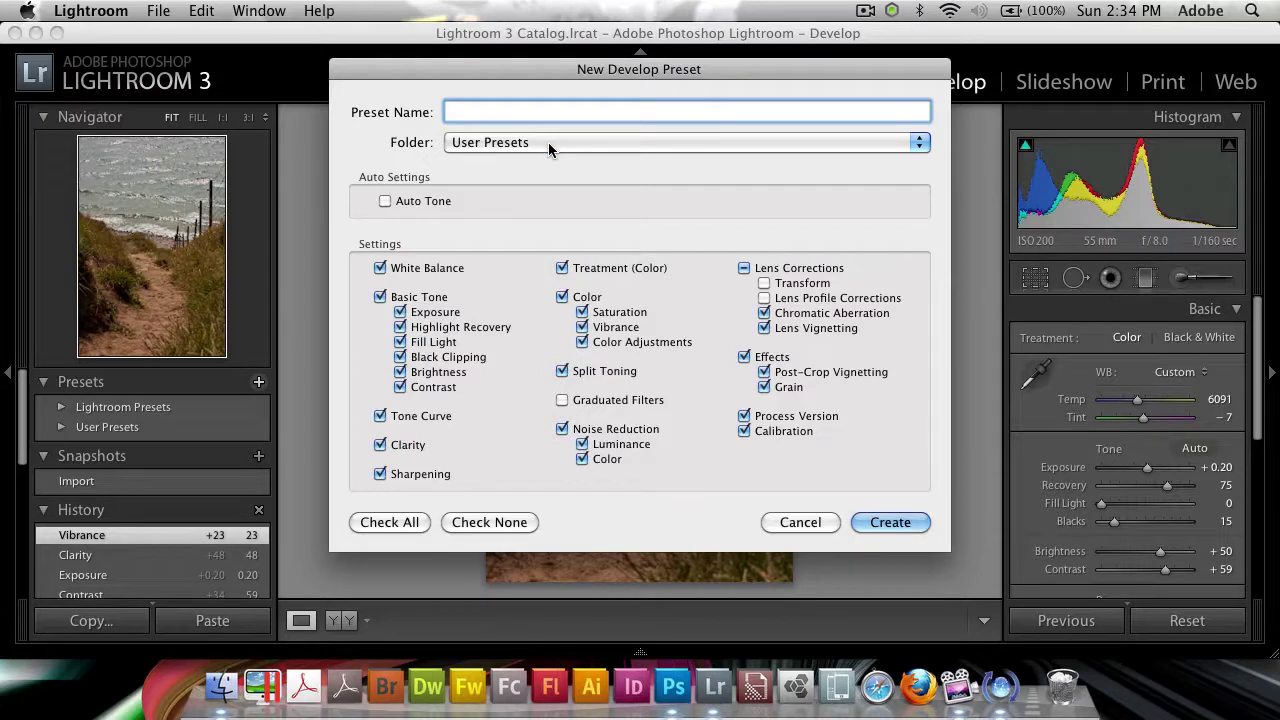
{"action": "left_click", "coordinate": [548, 142]}
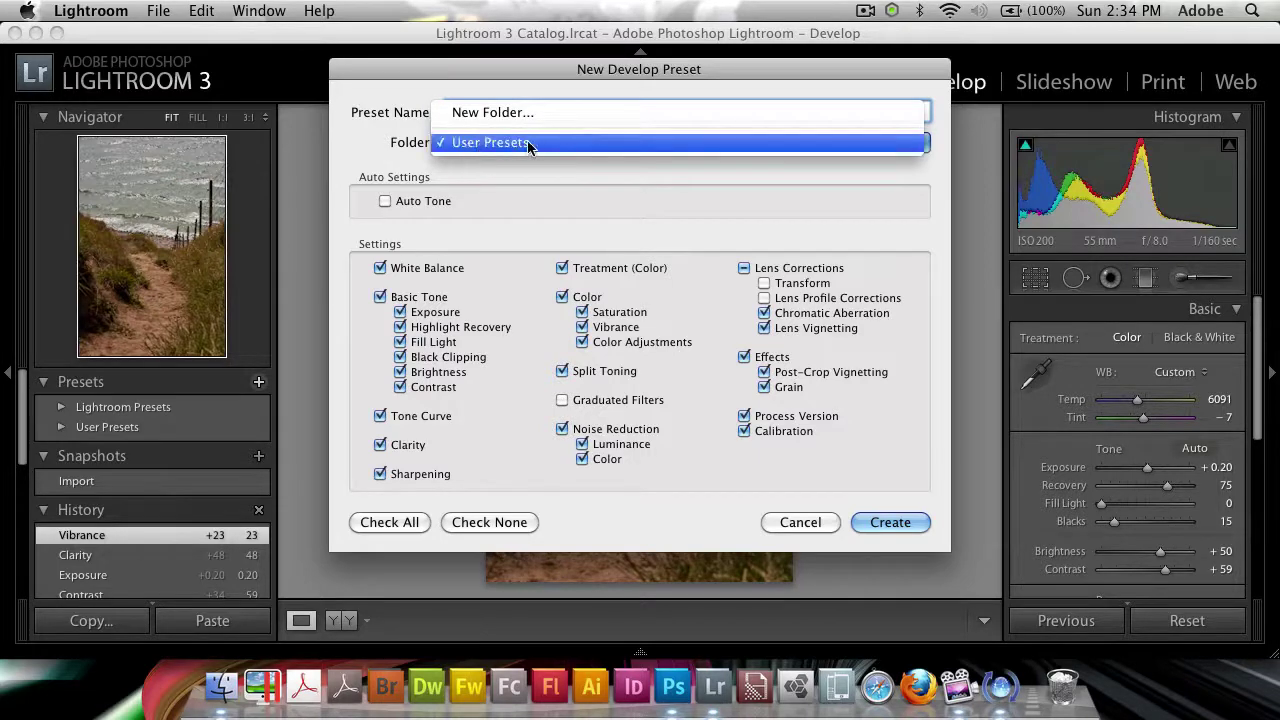
{"action": "left_click", "coordinate": [478, 143]}
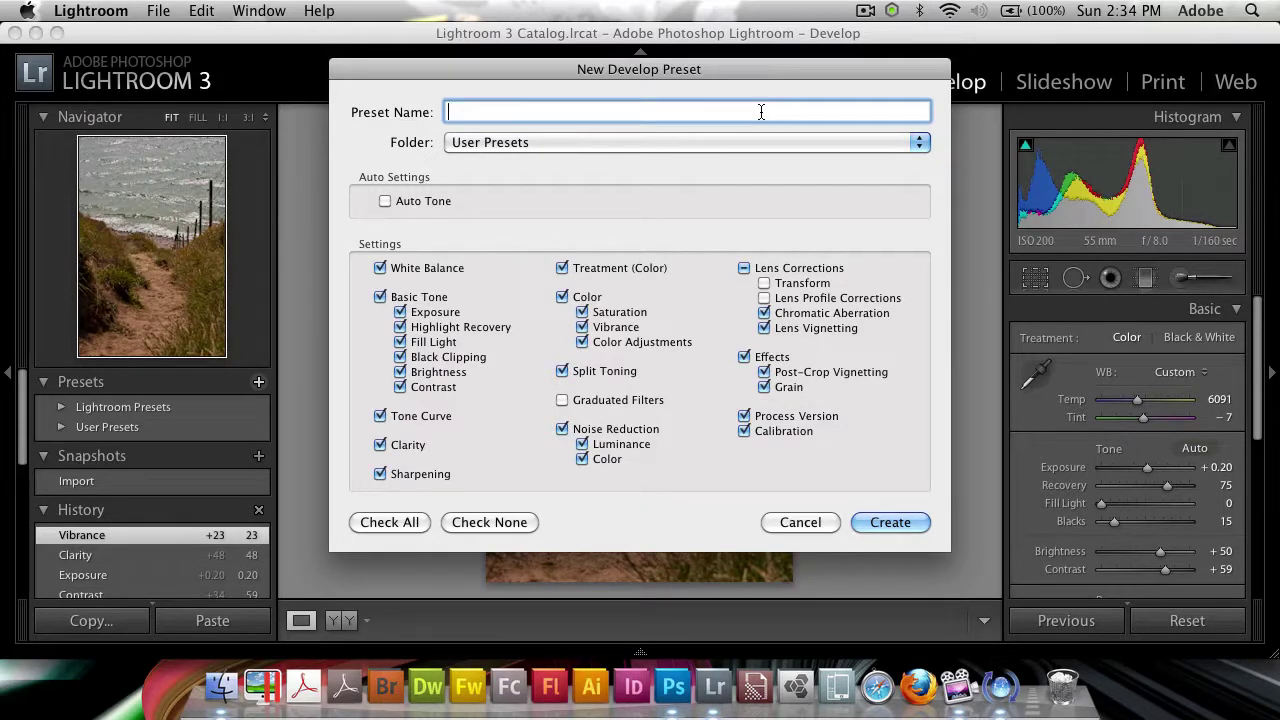
{"action": "type", "text": "Landsk"}
{"action": "type", "text": "apsfix"}
Create the preset with only White Balance, Exposure, Highlight Recovery, Black Clipping, Contrast and Clarity checked.
{"action": "left_click", "coordinate": [525, 525]}
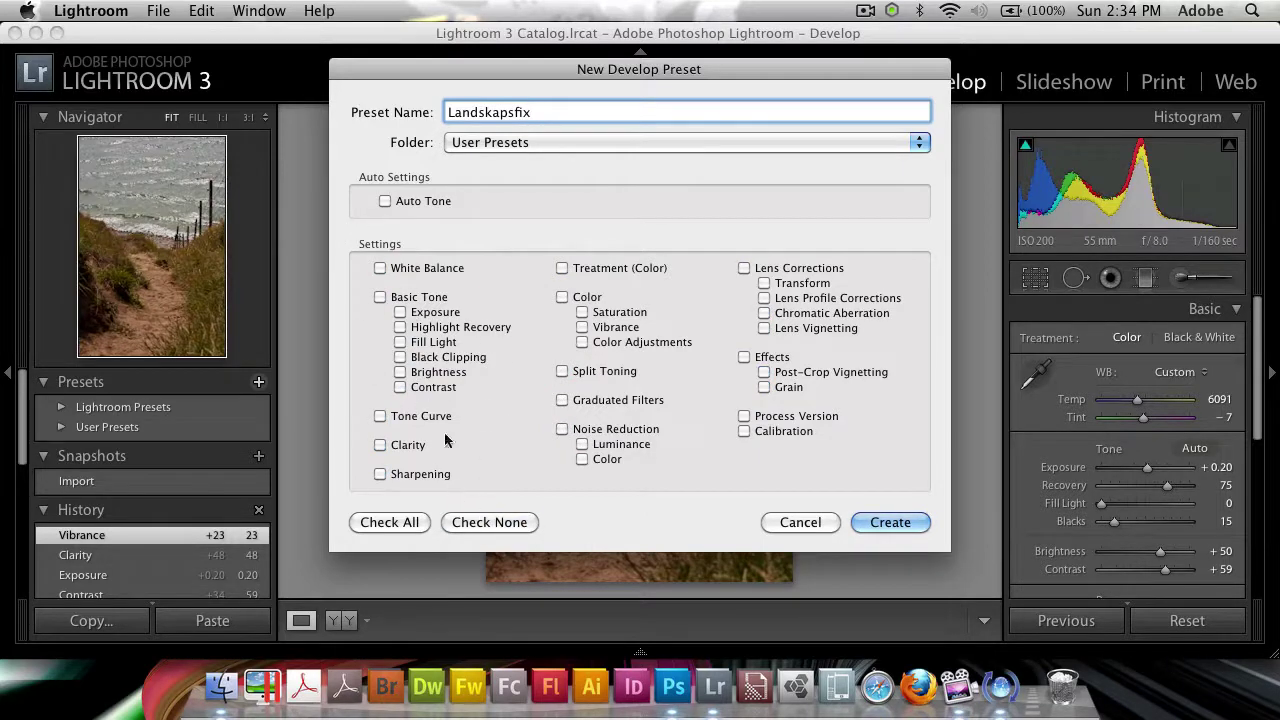
{"action": "left_click", "coordinate": [418, 274]}
{"action": "left_click", "coordinate": [434, 314]}
{"action": "left_click", "coordinate": [436, 330]}
{"action": "left_click", "coordinate": [441, 358]}
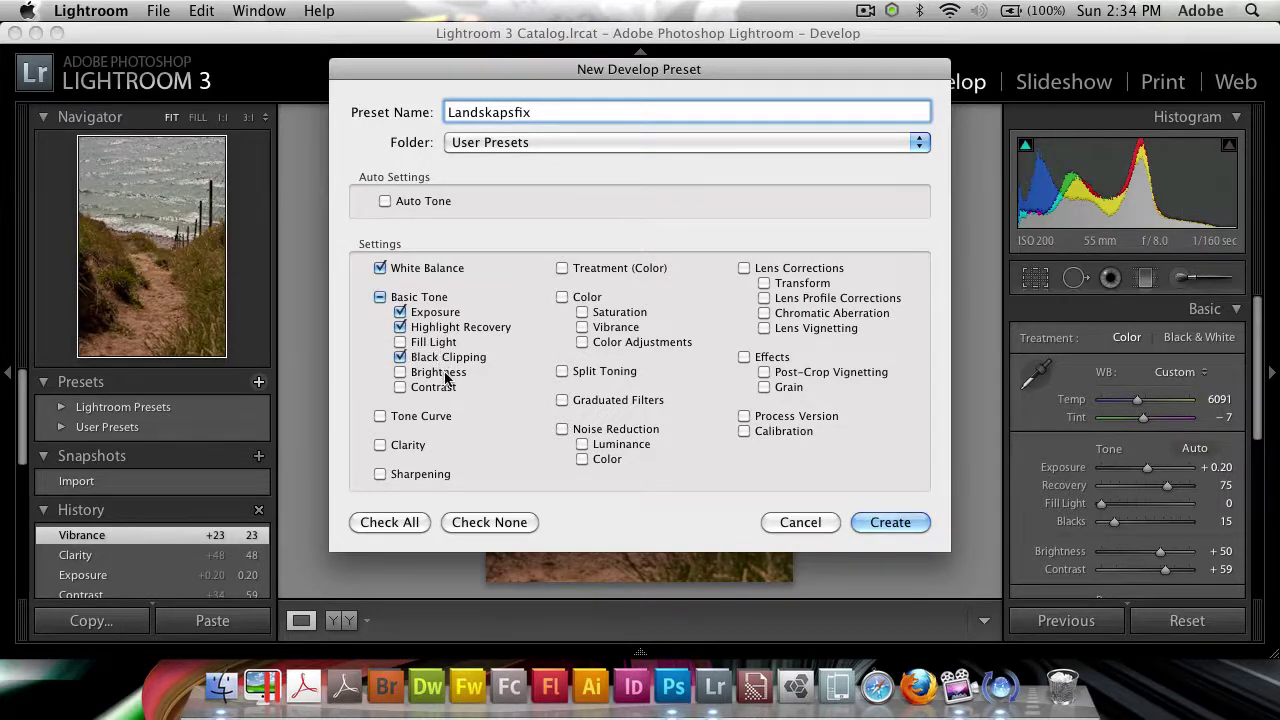
{"action": "left_click", "coordinate": [445, 387]}
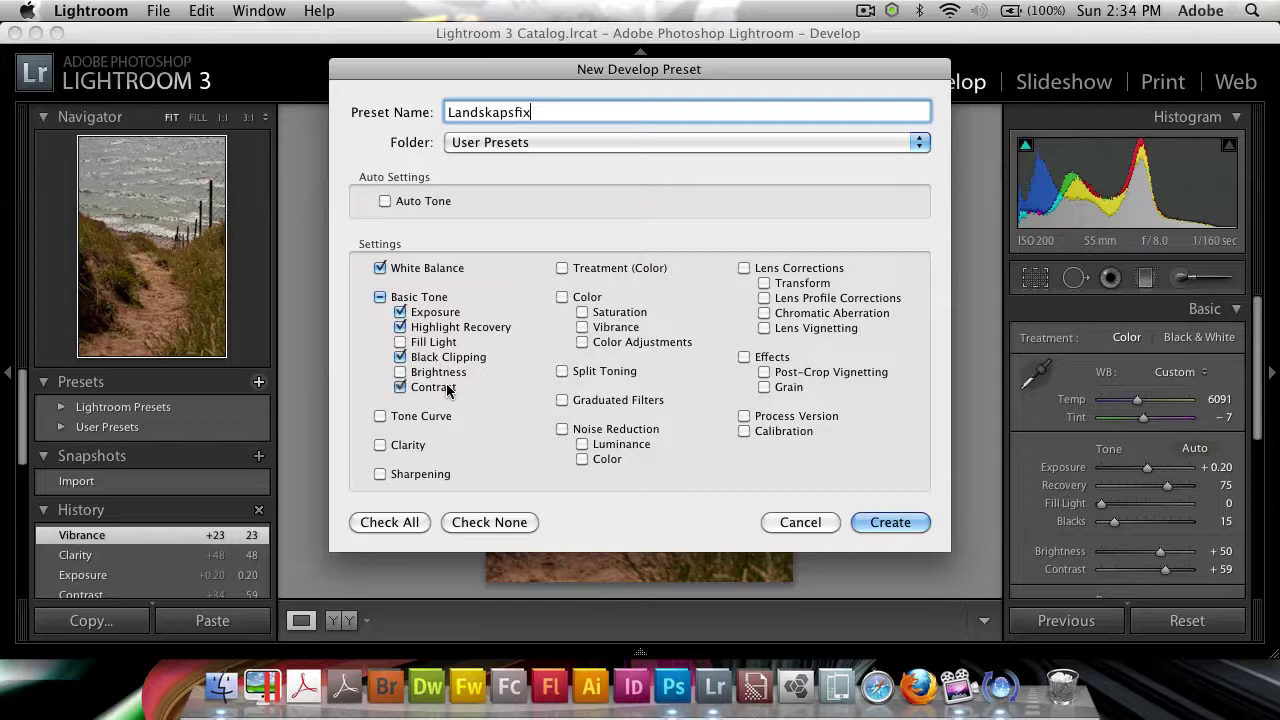
{"action": "left_click", "coordinate": [380, 446]}
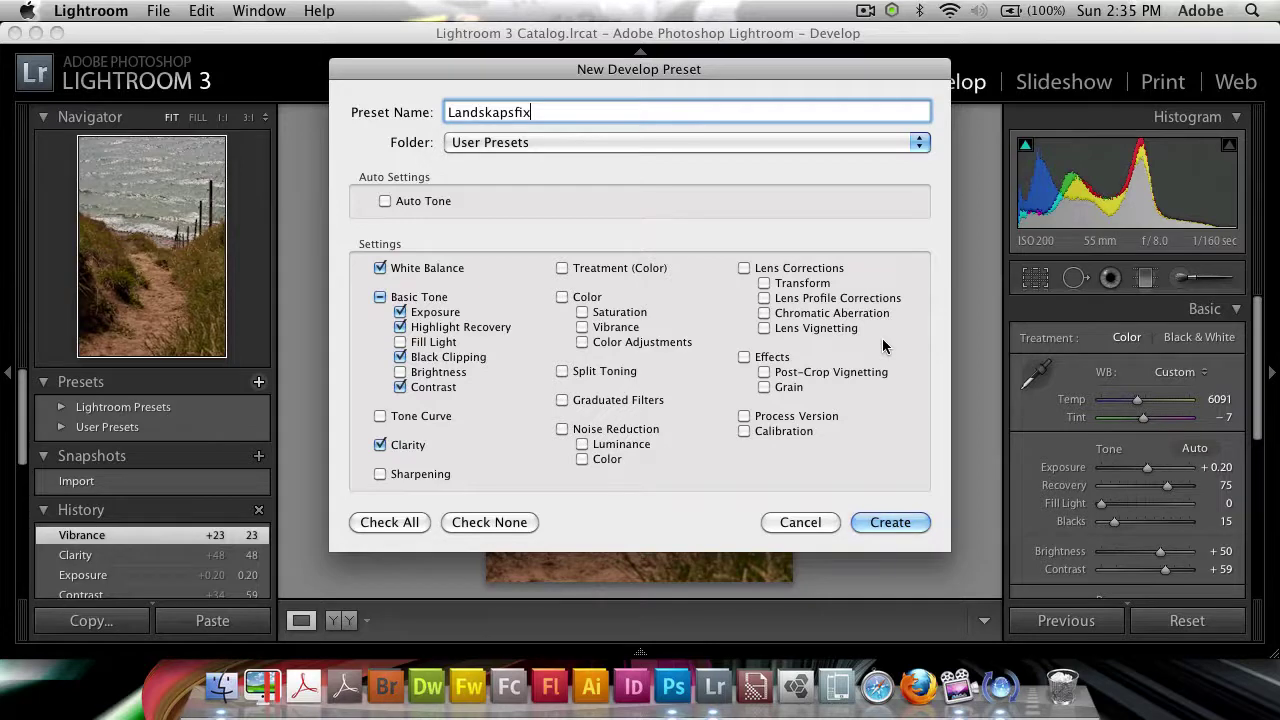
{"action": "left_click", "coordinate": [890, 522]}
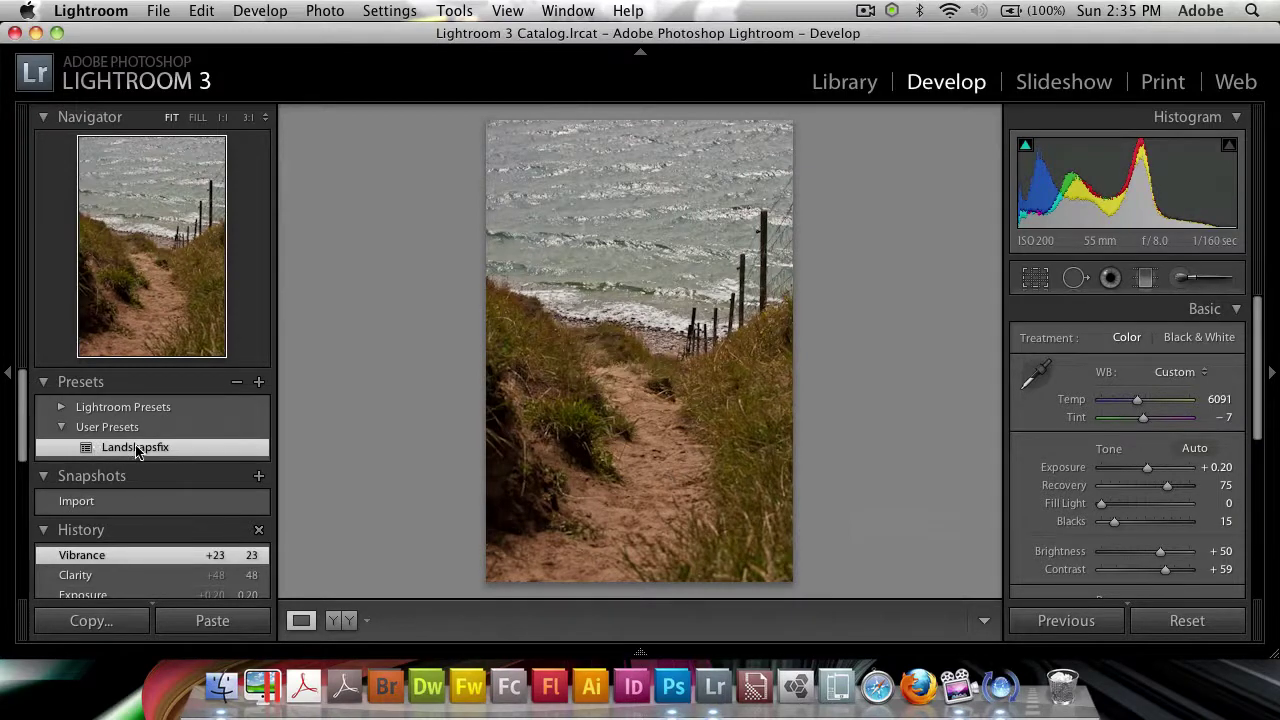
Apply Landskapsfix to the stone-field photo and the first hillside seascape photo.
{"action": "key", "text": "Right"}
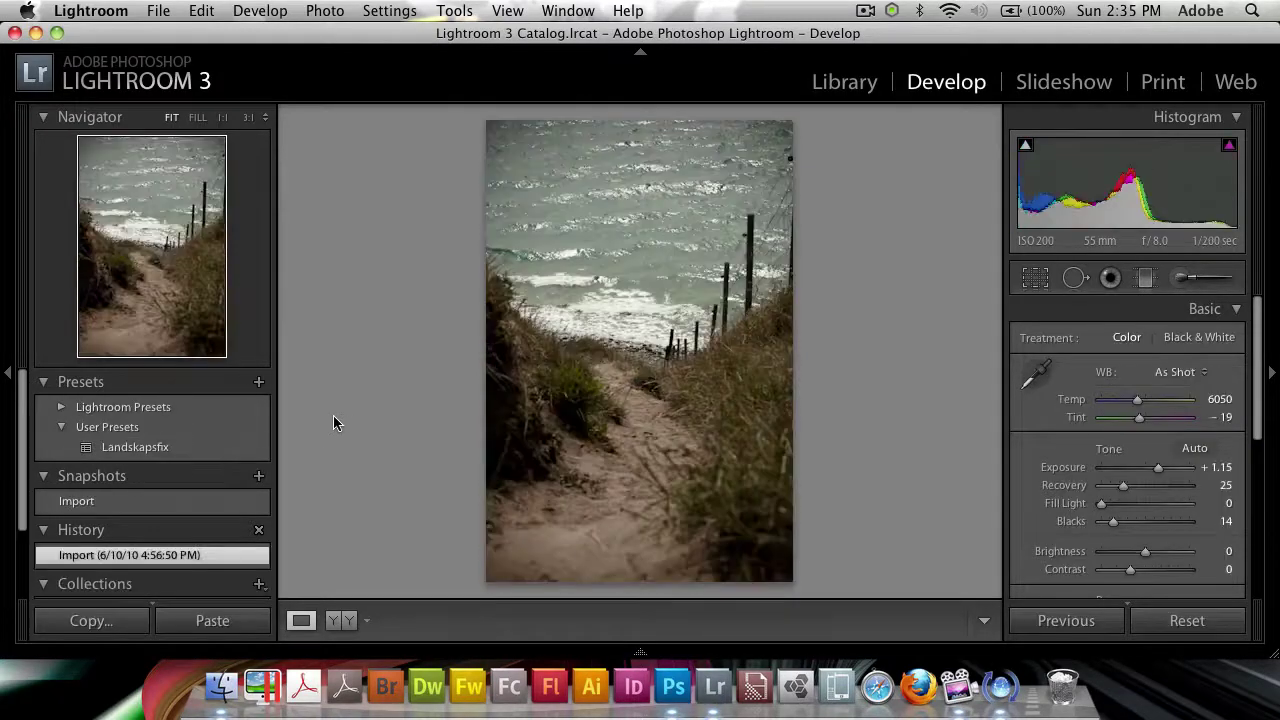
{"action": "key", "text": "Right"}
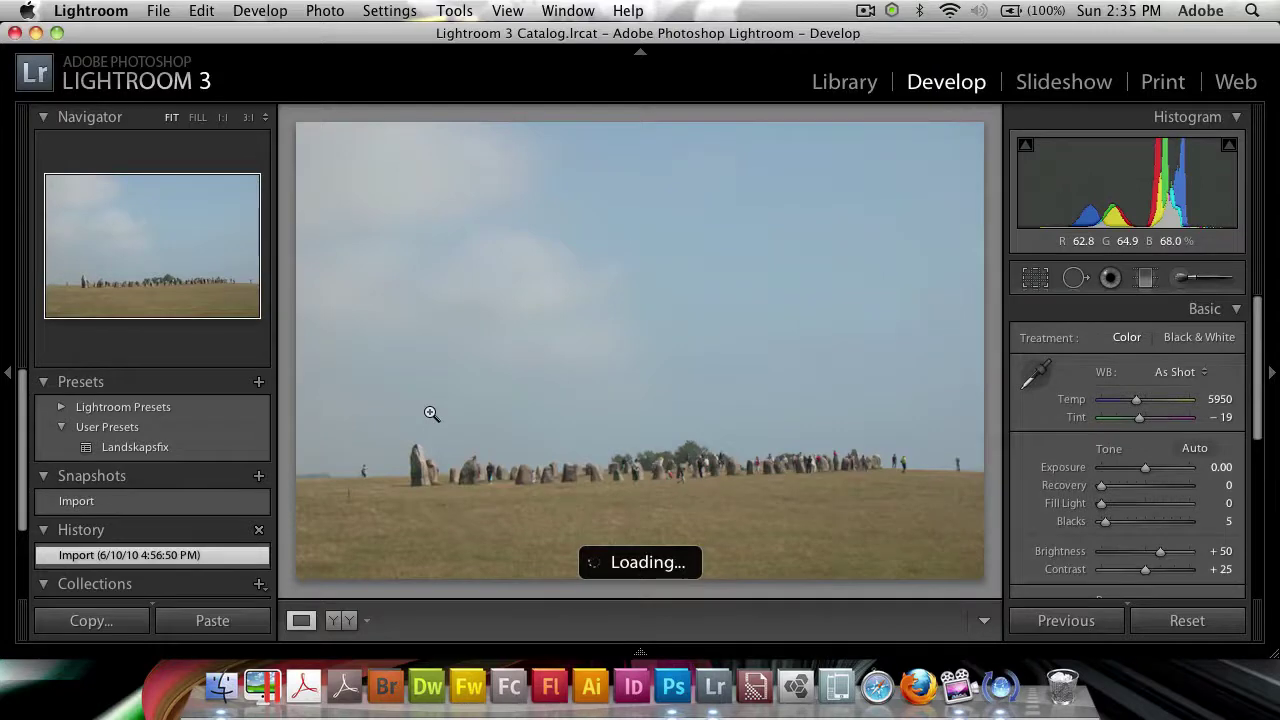
{"action": "left_click", "coordinate": [178, 448]}
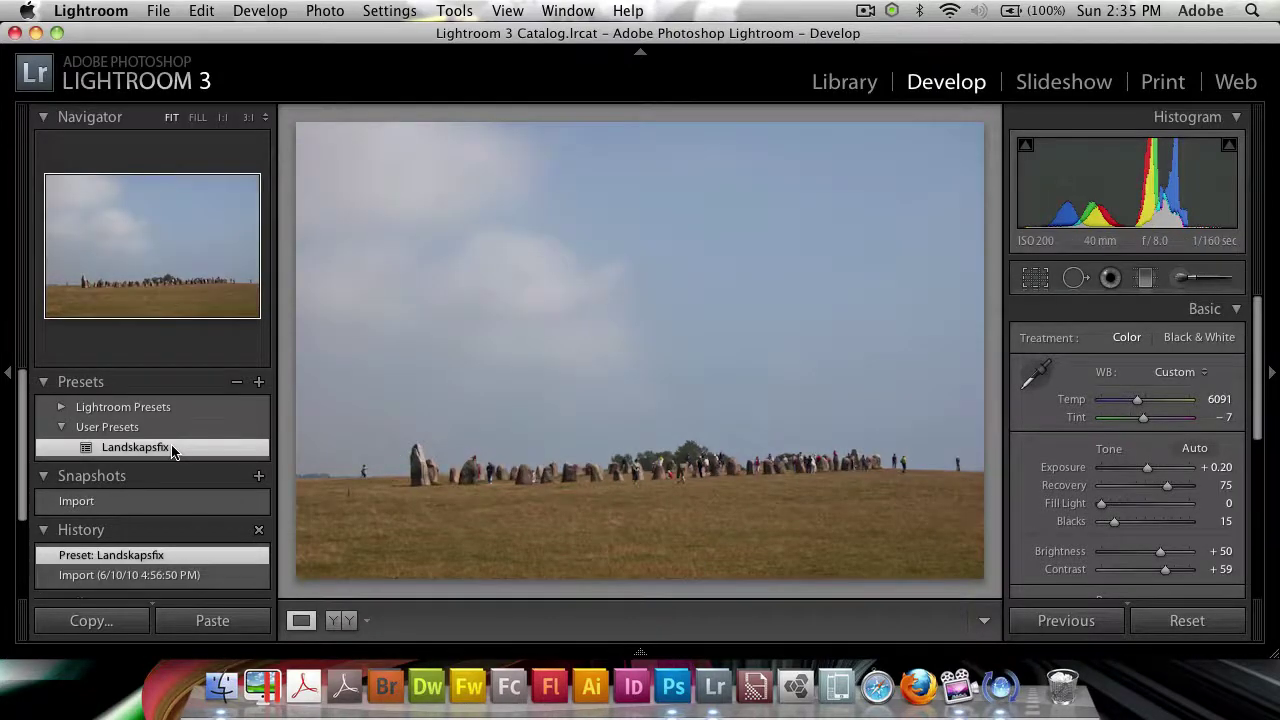
{"action": "key", "text": "Right"}
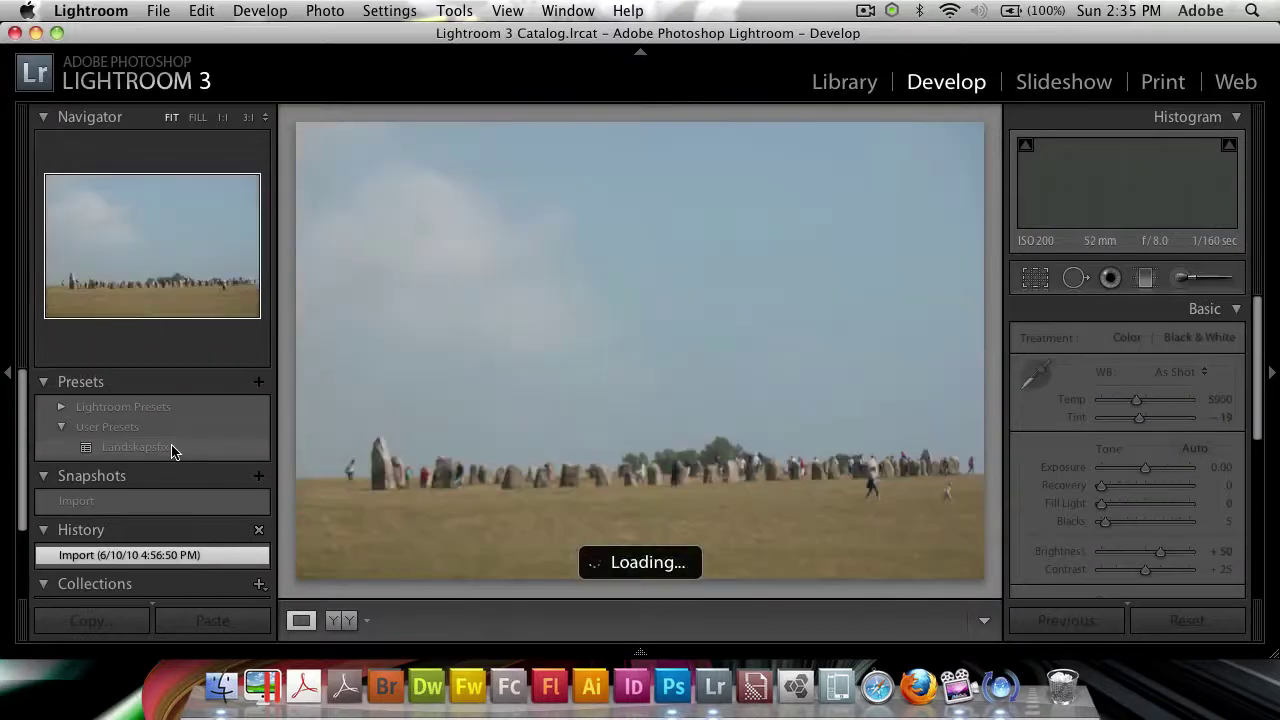
{"action": "key", "text": "Right"}
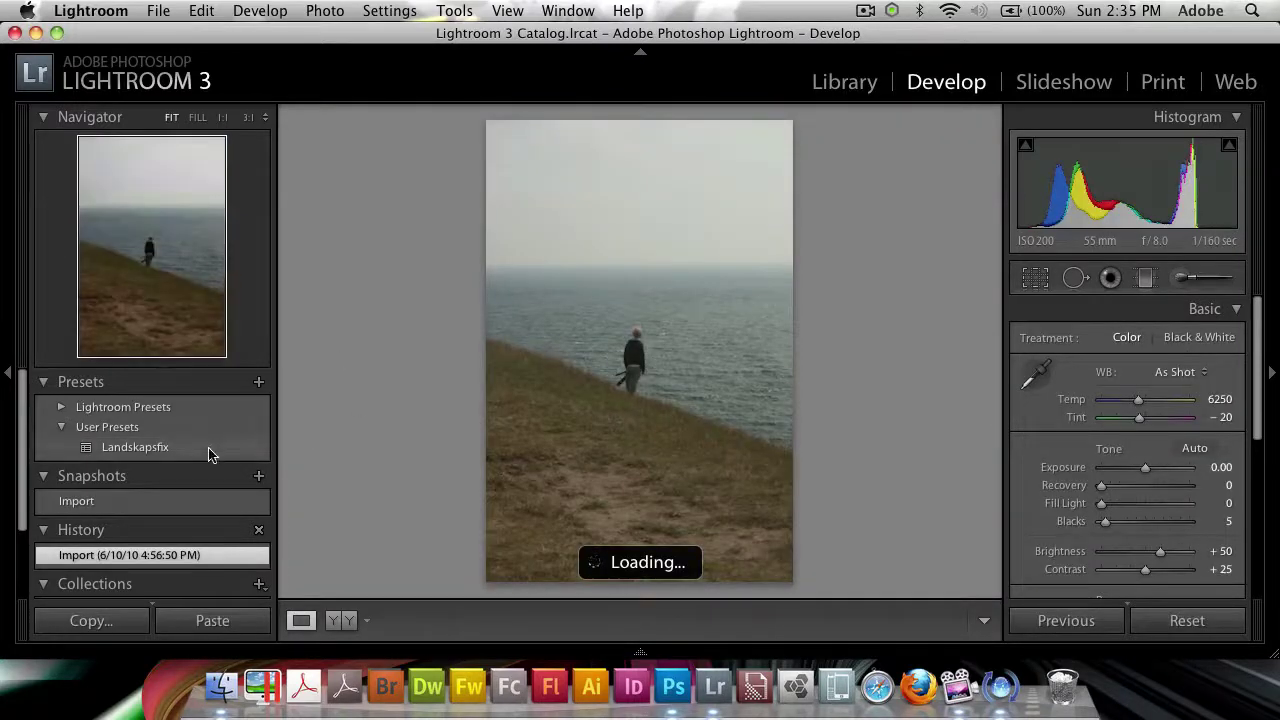
{"action": "left_click", "coordinate": [208, 453]}
Apply Landskapsfix to the second hillside seascape and the sailboat seascape photo.
{"action": "key", "text": "Right"}
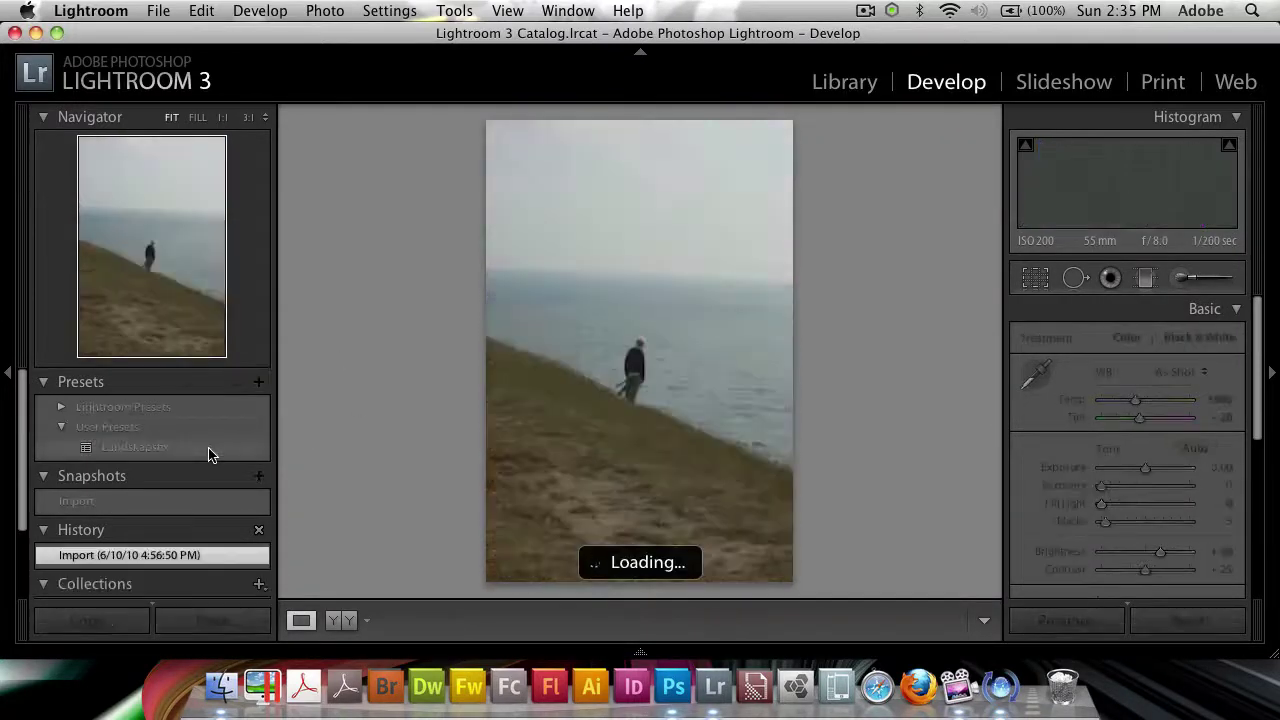
{"action": "left_click", "coordinate": [208, 450]}
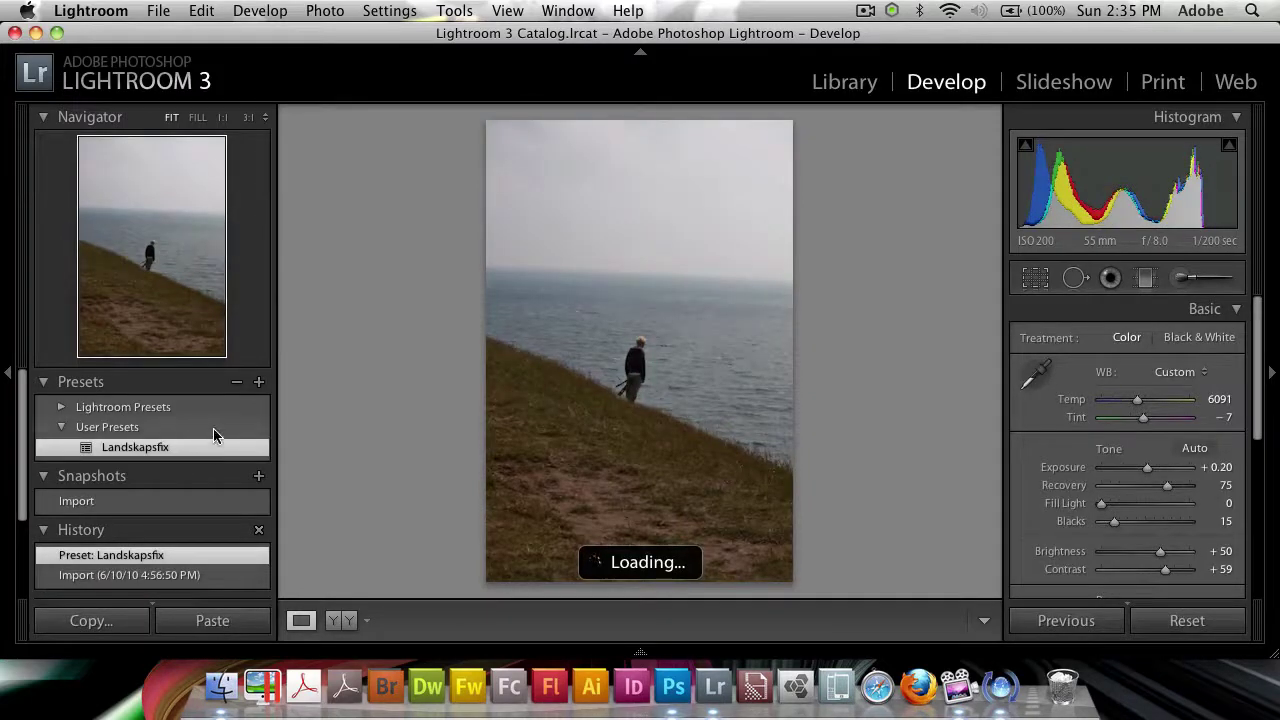
{"action": "key", "text": "Right"}
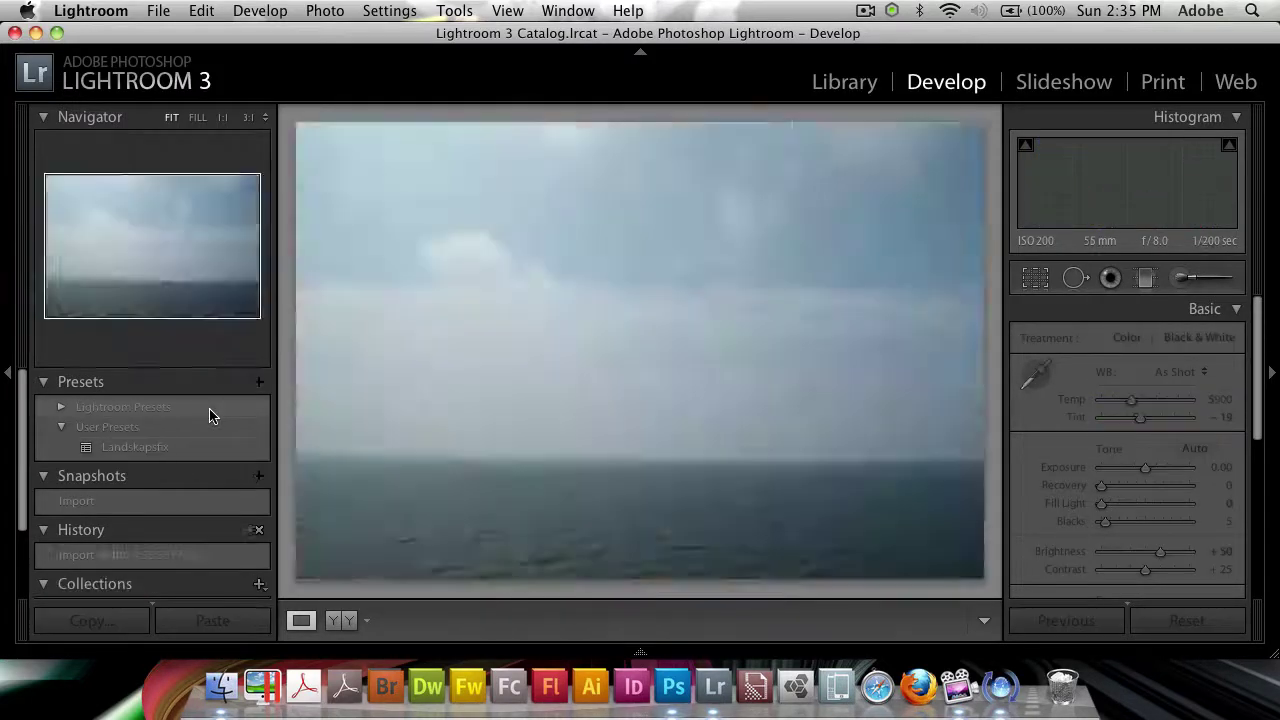
{"action": "key", "text": "Right"}
{"action": "left_click", "coordinate": [148, 450]}
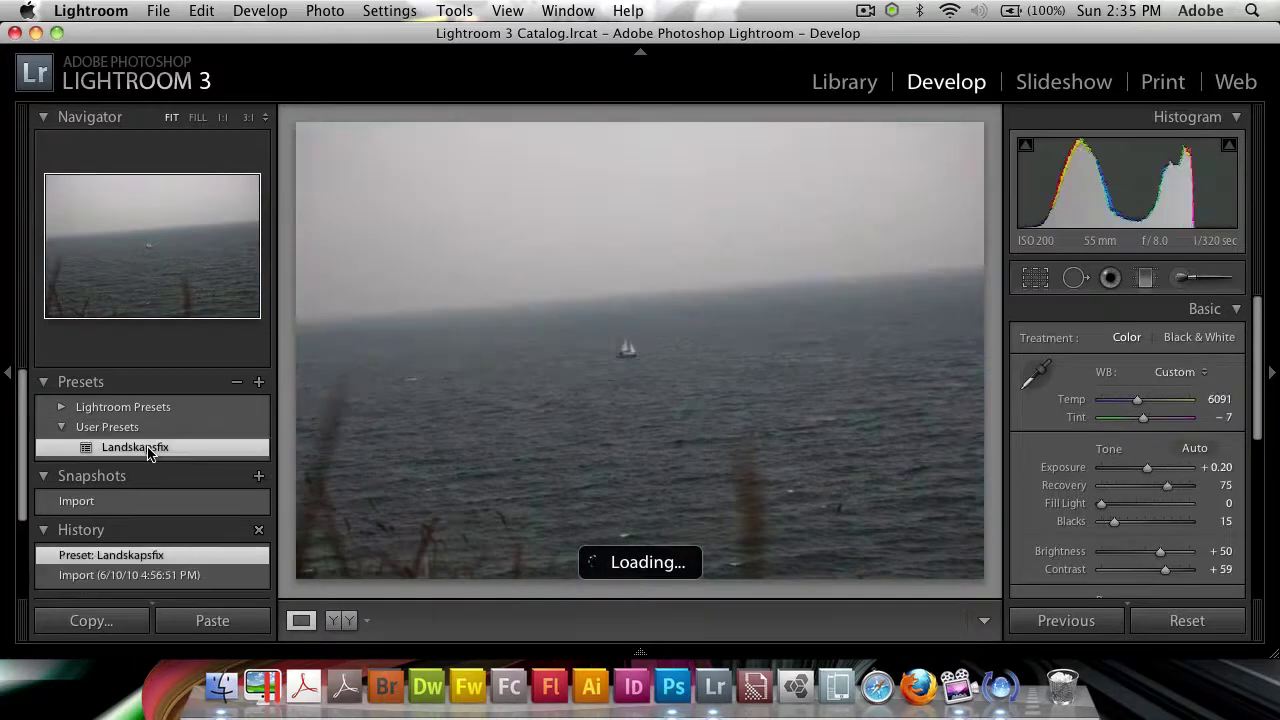